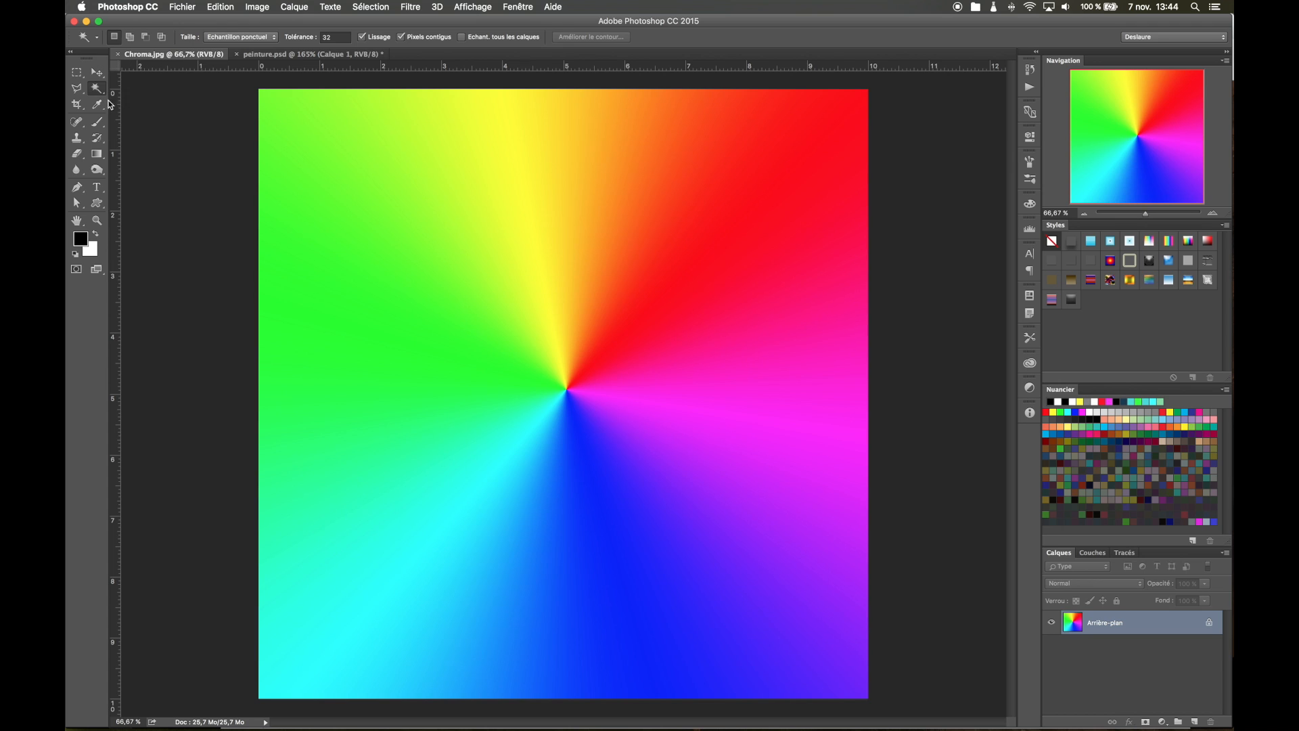
Sample the yellow area with the Magic Wand, set the tolerance to 4, select a thin yellow-green band, and deselect.
click(522, 203)
key(super+d)
click(335, 37)
drag(308, 40, 288, 40)
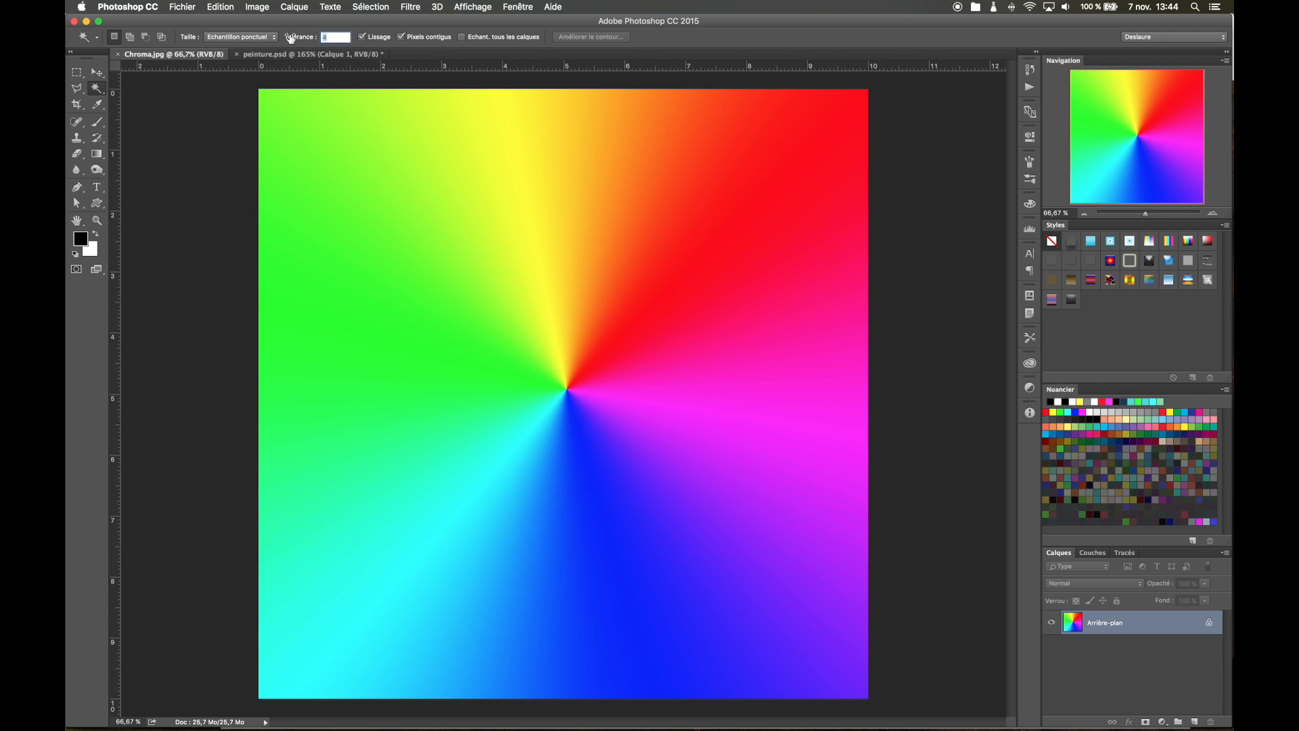
click(459, 275)
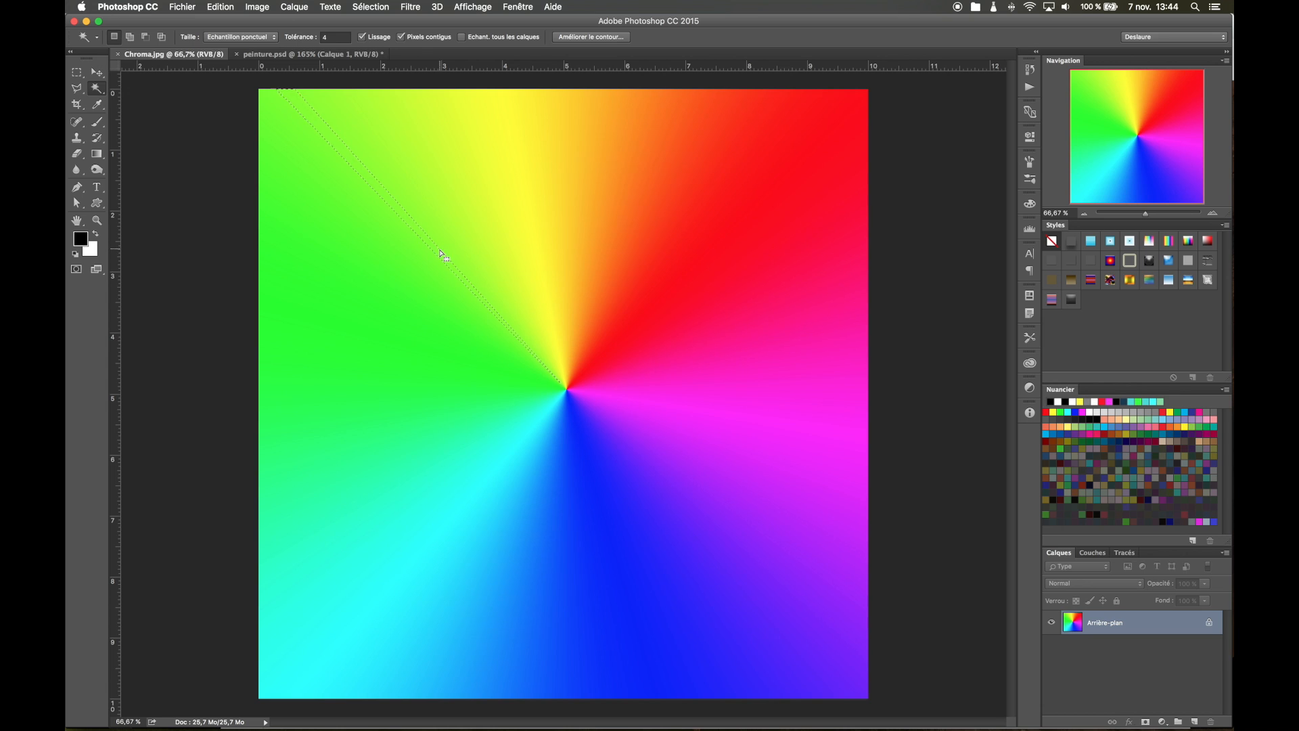
key(super+d)
Set the Magic Wand tolerance to 173, sample the gradient's red and yellow areas, and clear the selection.
drag(299, 42, 400, 46)
click(641, 310)
click(532, 221)
key(super+d)
In peinture.psd, sample the bright blue paint at a low tolerance, and reselect it with the tolerance raised to 80.
click(300, 54)
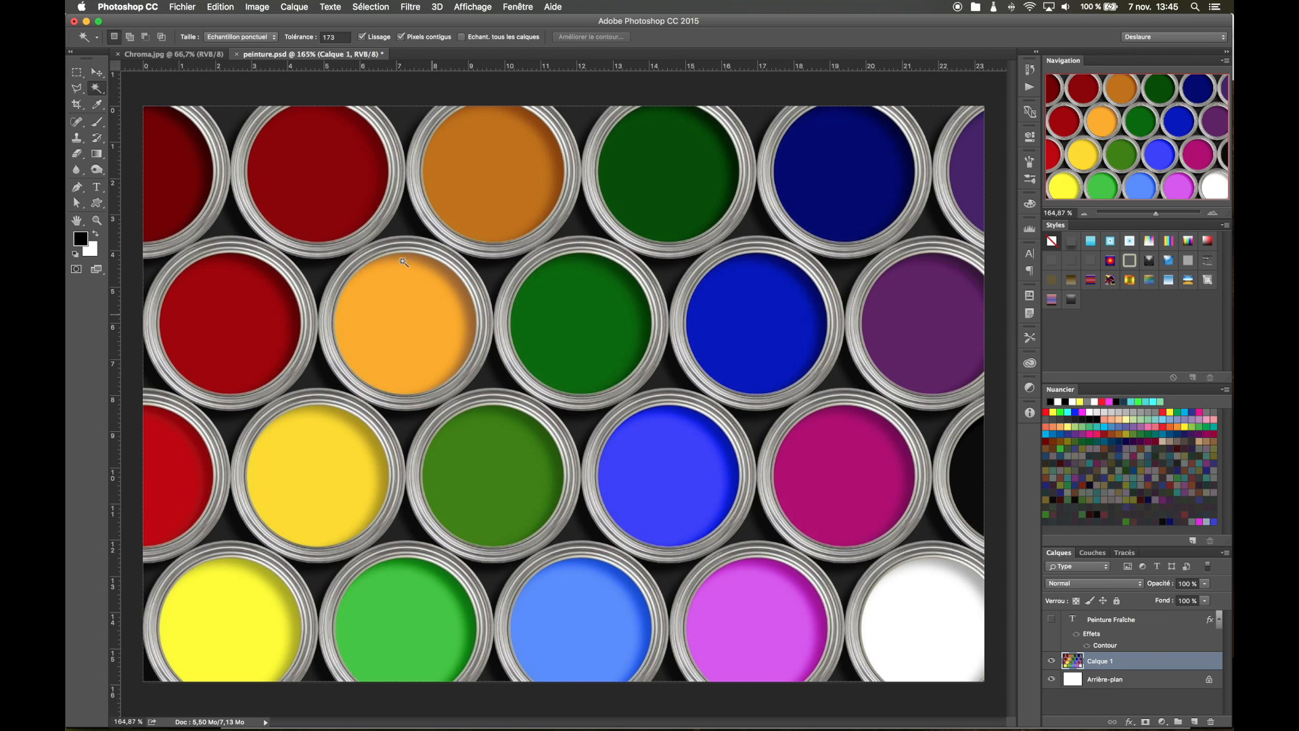
drag(304, 39, 220, 44)
click(663, 476)
mouse_move(289, 36)
mouse_down()
mouse_move(337, 36)
mouse_move(308, 43)
mouse_up()
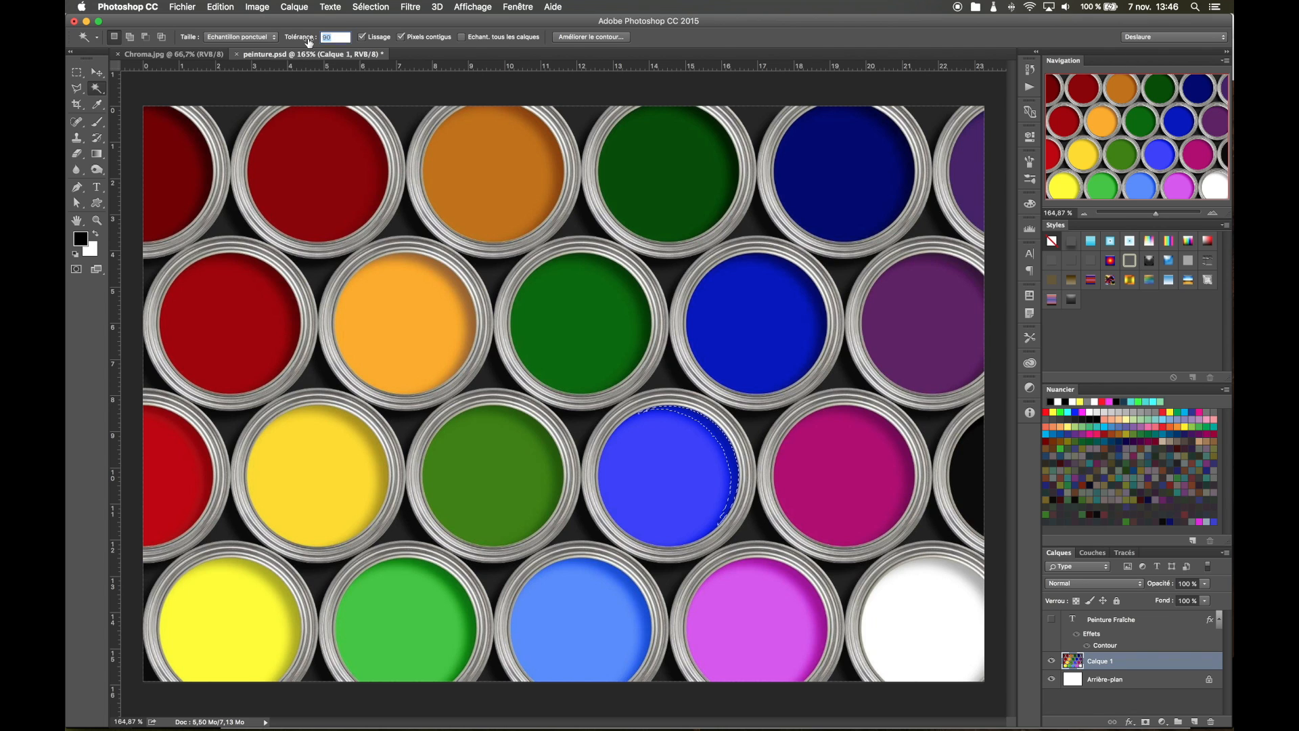
click(643, 485)
Test Magic Wand selections on the orange paint from its centre and its upper shaded edge, clearing each one.
click(404, 322)
key(super+d)
click(448, 293)
key(super+d)
click(453, 289)
click(400, 319)
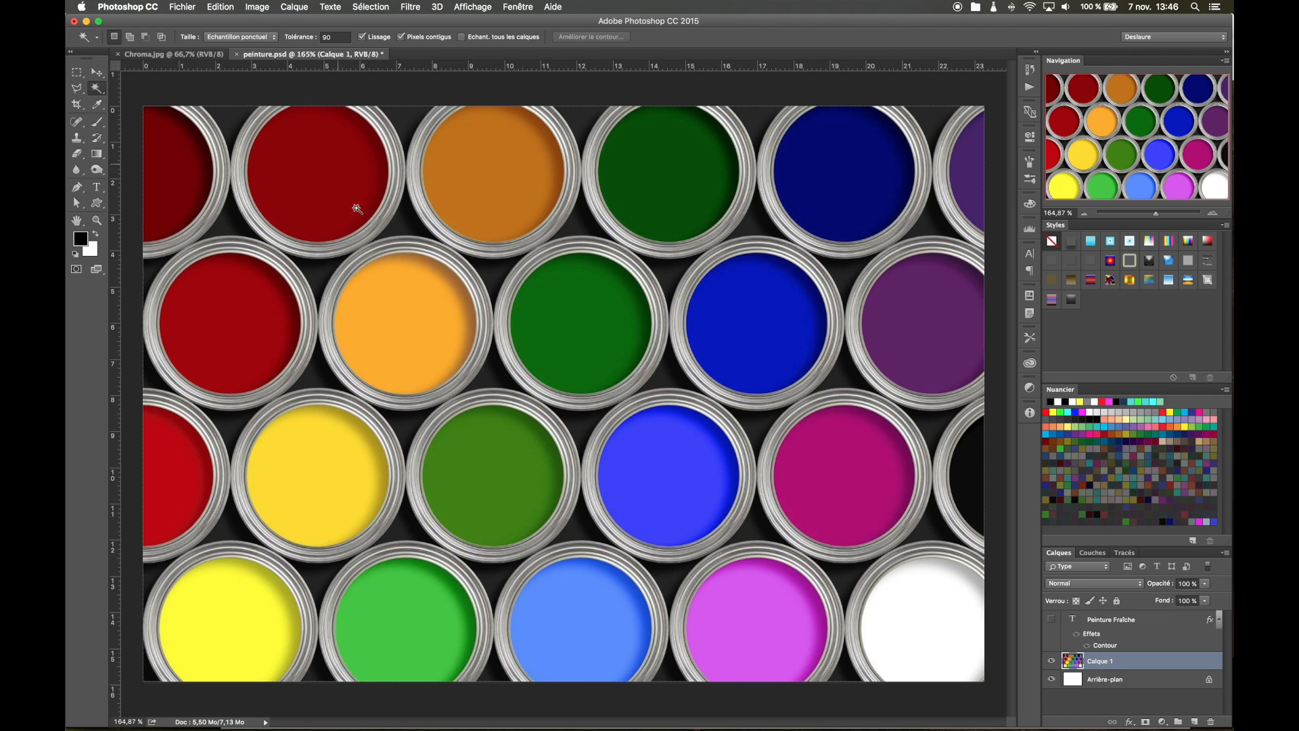
Try higher Magic Wand tolerances on the orange paint and clear the resulting selections.
drag(292, 37, 301, 39)
click(408, 323)
key(super+d)
drag(304, 38, 319, 38)
click(425, 309)
click(398, 326)
key(Return)
Set the tolerance to 80 and, with contiguous sampling off, select the green paints, reselect the blue paints, and deselect.
mouse_move(292, 42)
mouse_down()
mouse_move(258, 42)
mouse_move(271, 42)
mouse_up()
click(580, 331)
click(755, 335)
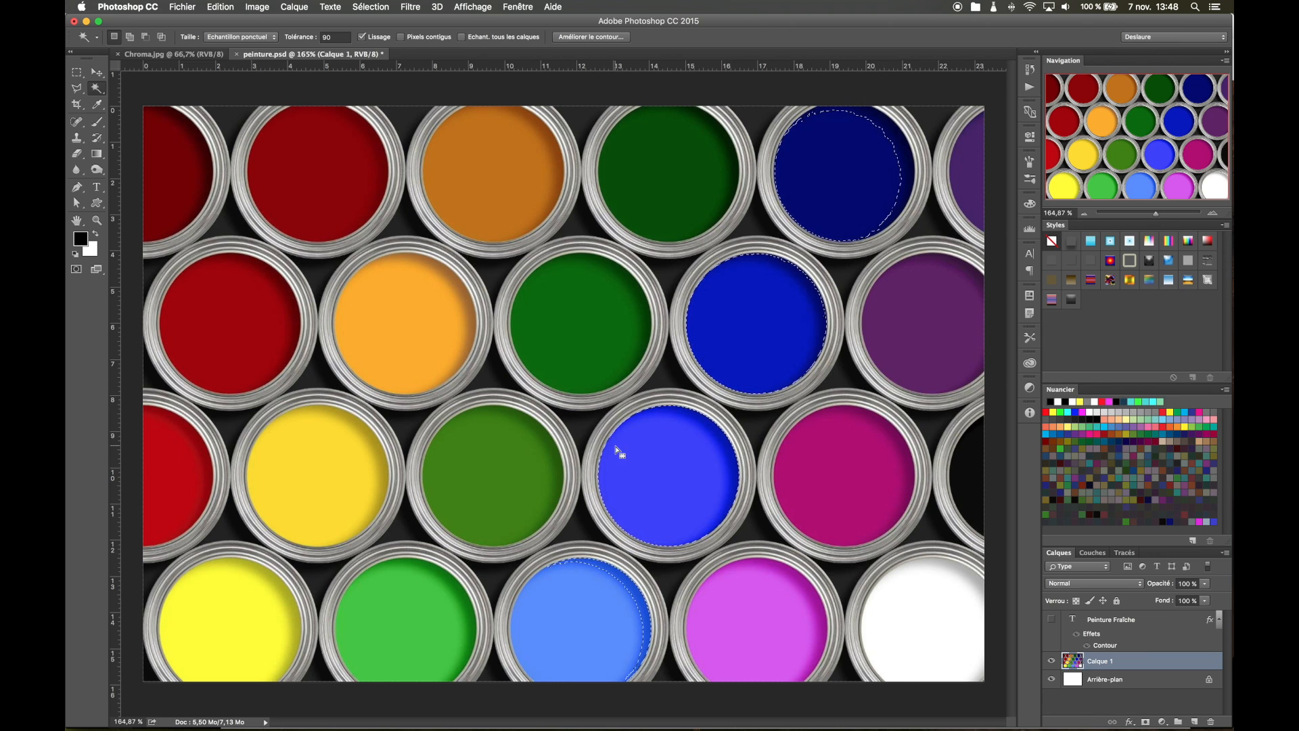
key(super+d)
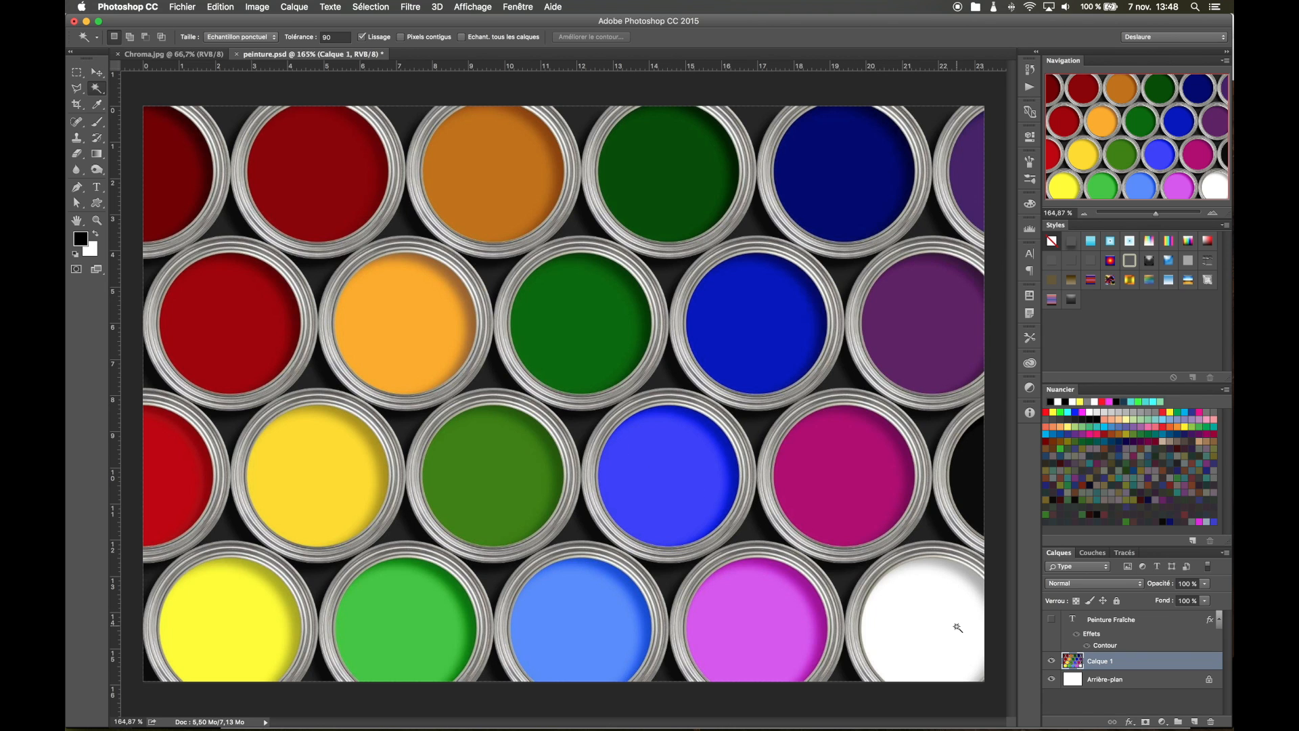
Show the Peinture Fraîche text layer and select the visible green paints with the Magic Wand sampling all layers.
click(1051, 620)
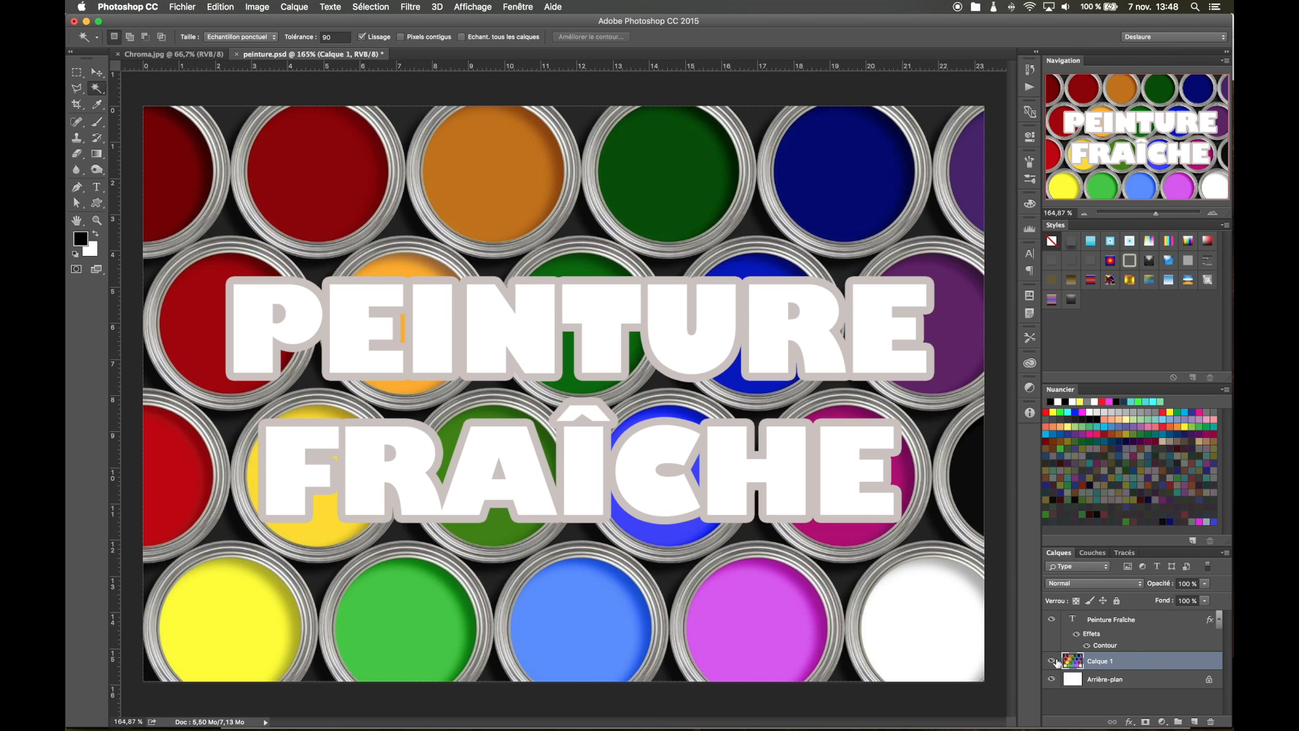
click(569, 342)
click(462, 38)
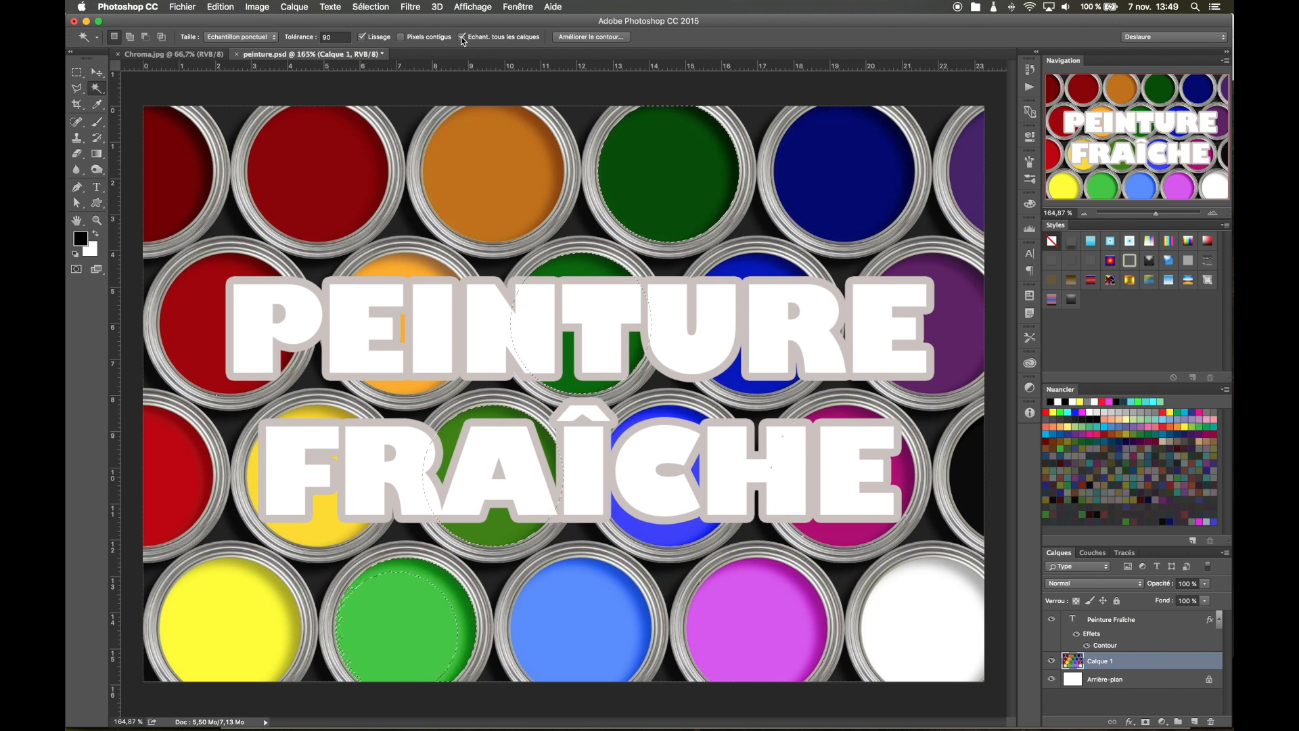
click(587, 270)
click(567, 362)
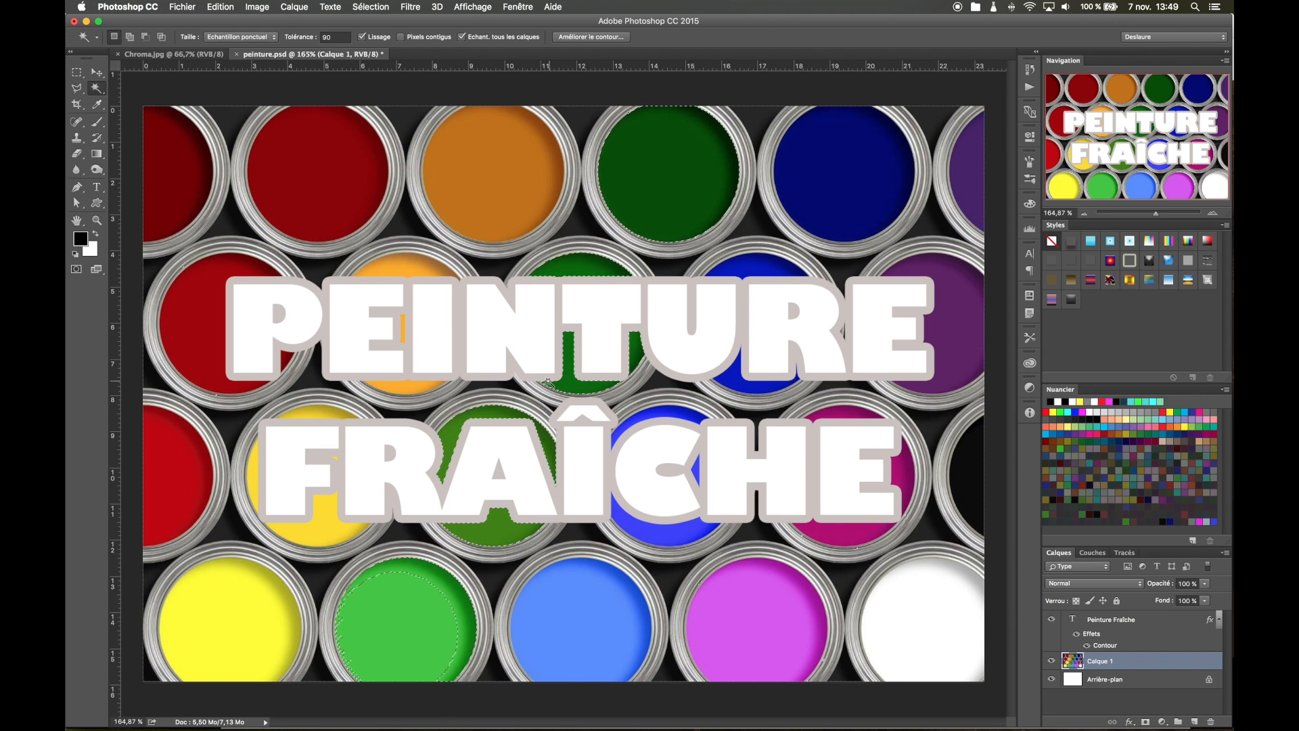